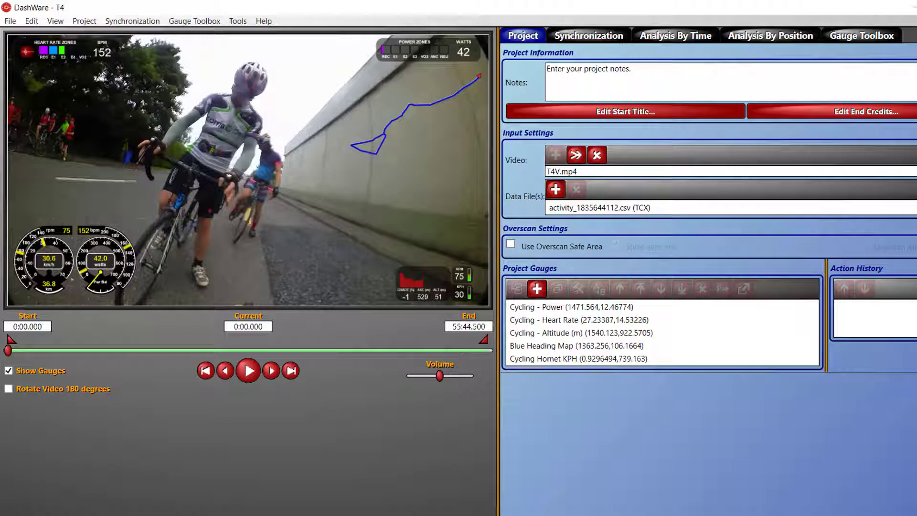
pyautogui.click(301, 488)
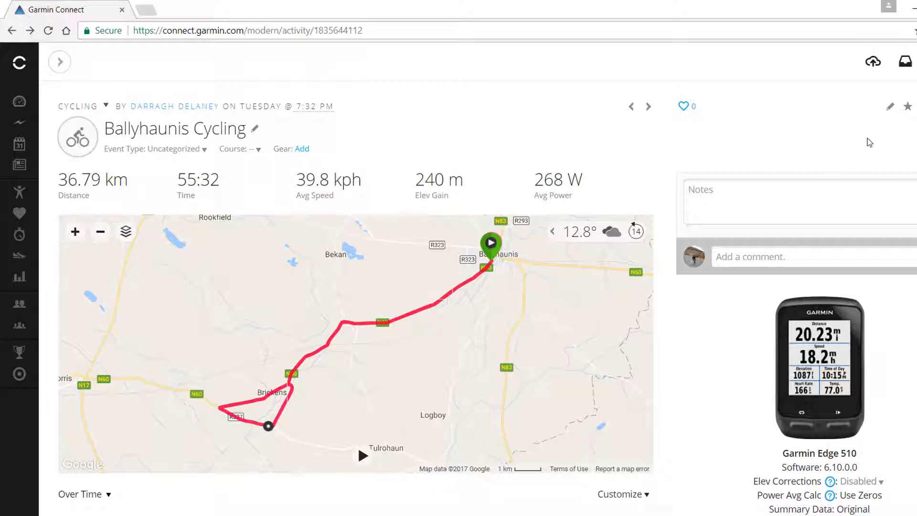
pyautogui.click(889, 107)
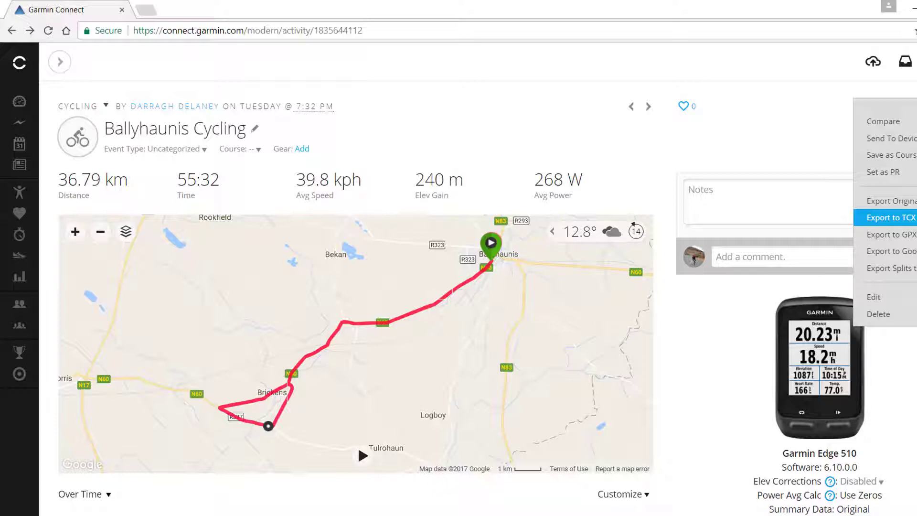
pyautogui.click(891, 217)
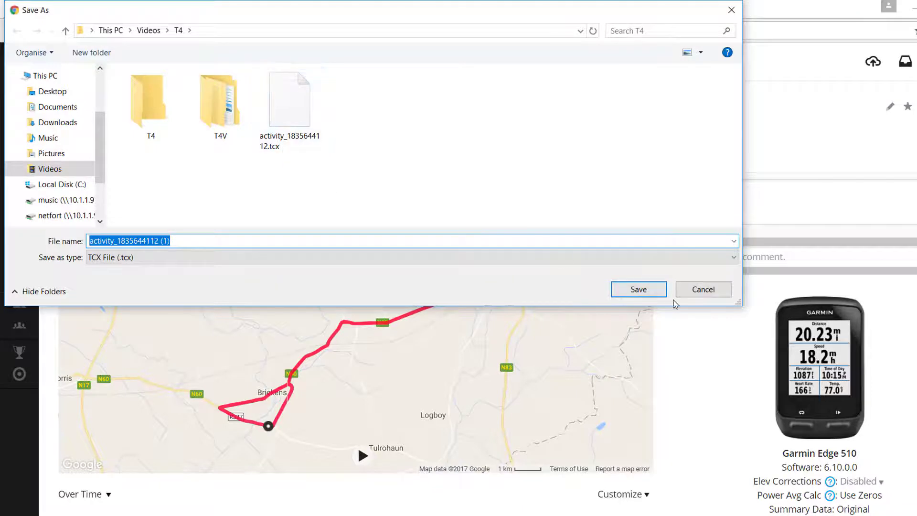
pyautogui.click(702, 289)
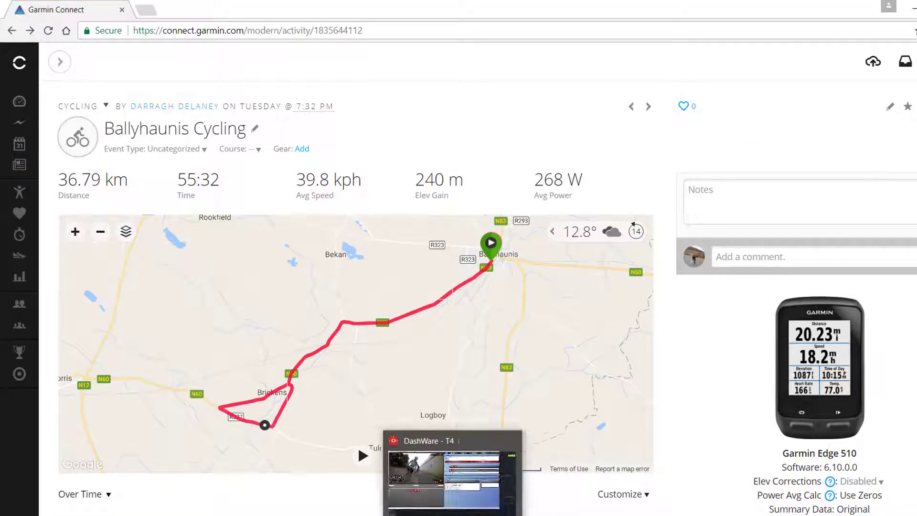
# Step: Return to the DashWare project and show the synchronization map for the activity CSV
pyautogui.click(466, 487)
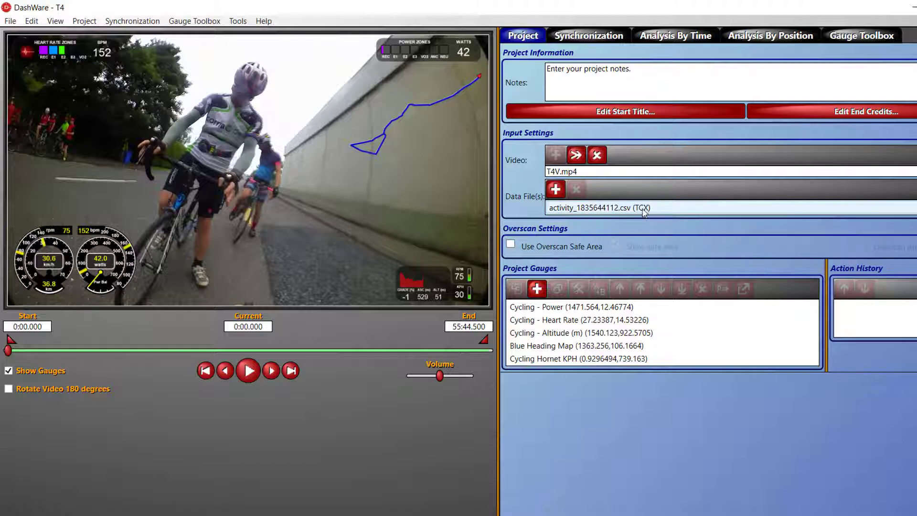
pyautogui.click(589, 36)
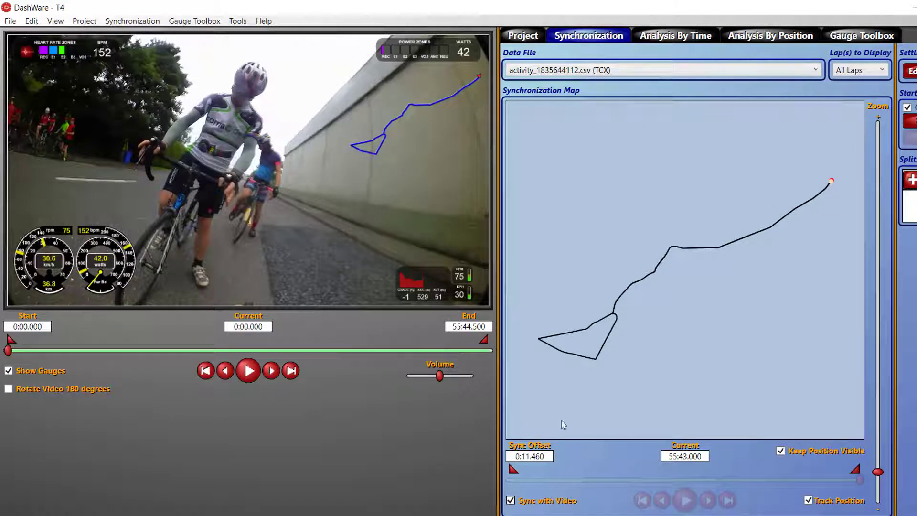
# Step: Unlink the data from the video, set the data near 42 minutes and advance the video to about 41 minutes
pyautogui.click(510, 501)
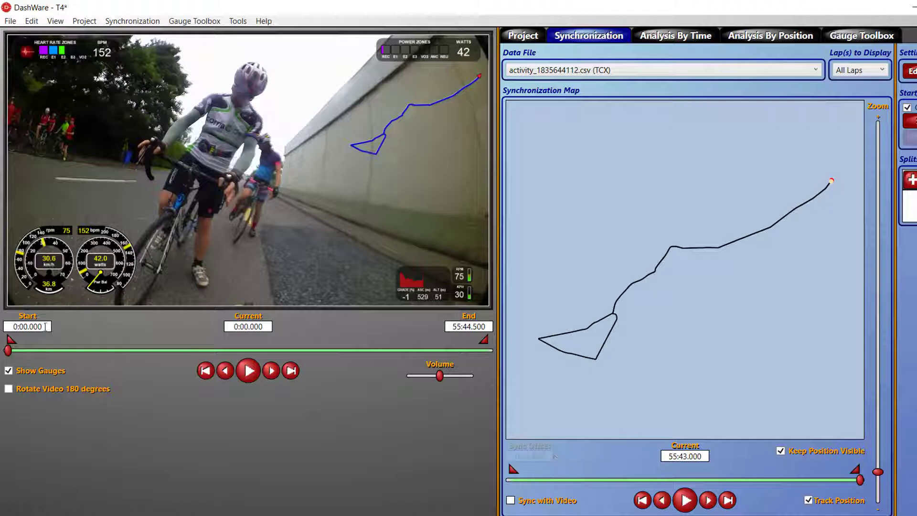
pyautogui.moveTo(8, 350)
pyautogui.mouseDown()
pyautogui.moveTo(132, 350)
pyautogui.moveTo(109, 350)
pyautogui.mouseUp()
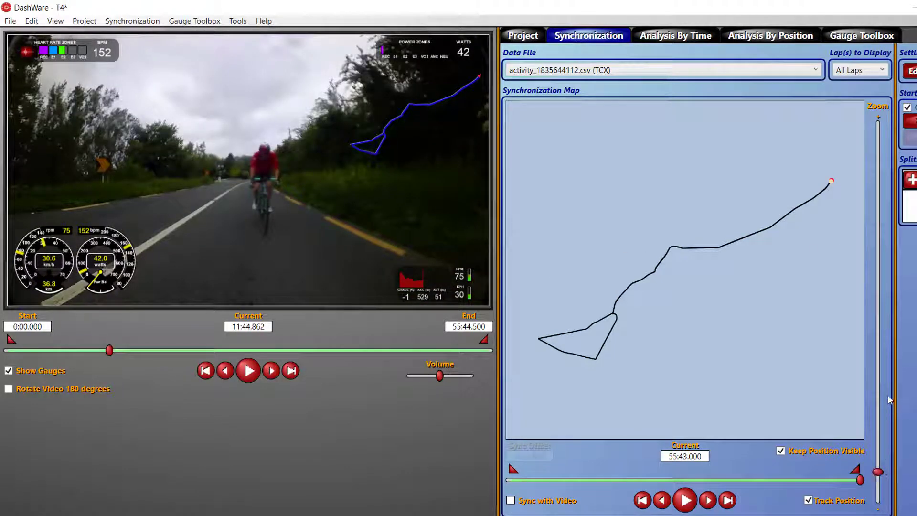
pyautogui.moveTo(860, 480); pyautogui.dragTo(788, 480)
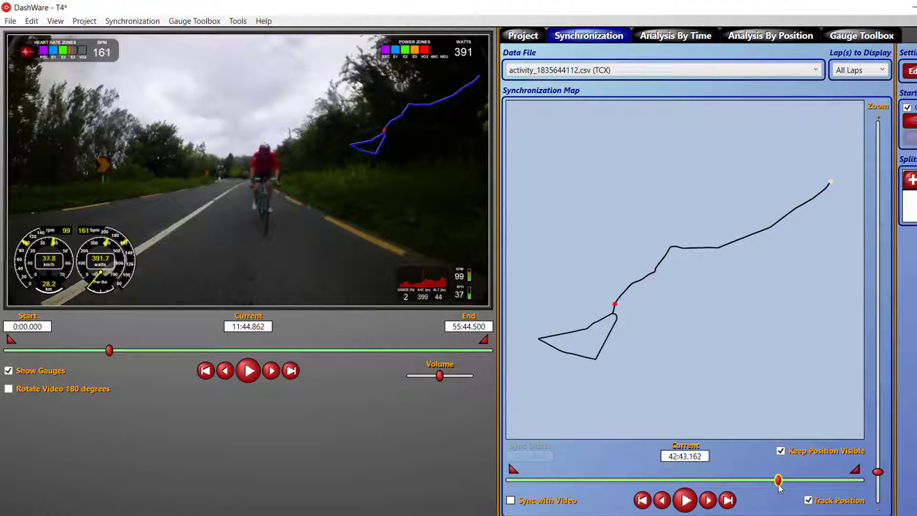
pyautogui.moveTo(788, 480); pyautogui.dragTo(775, 480)
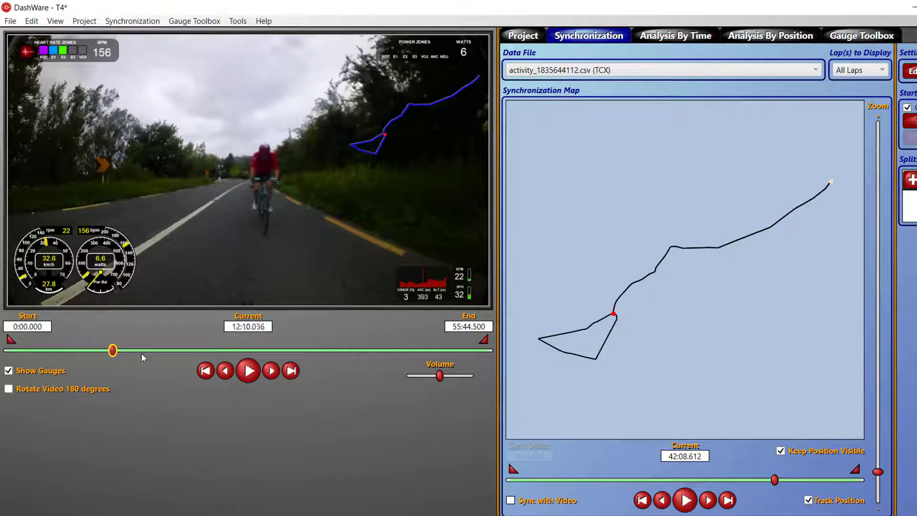
pyautogui.moveTo(110, 351); pyautogui.dragTo(360, 351)
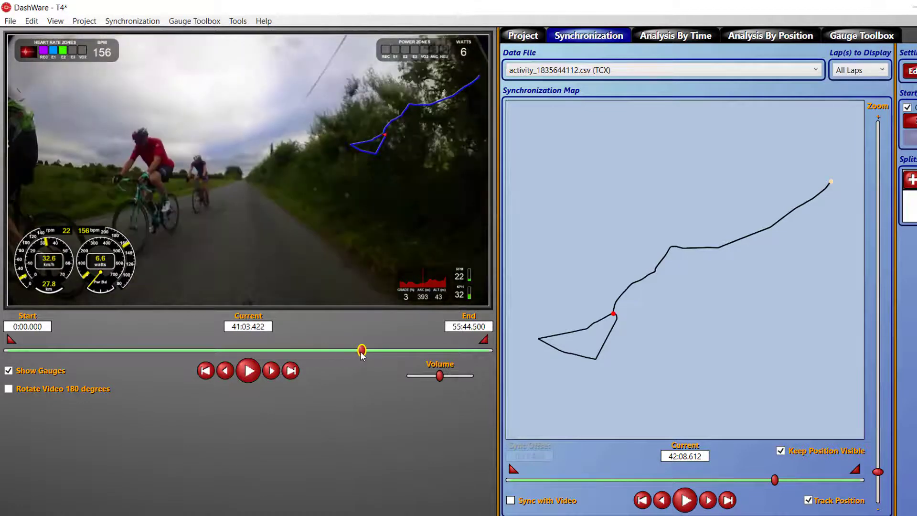
pyautogui.moveTo(360, 351); pyautogui.dragTo(368, 351)
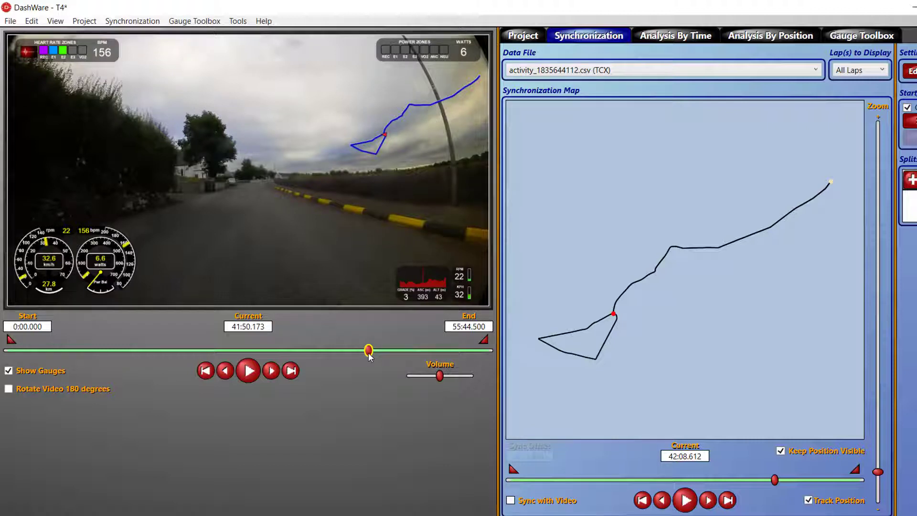
# Step: Fine-tune the video position through 41:53 and 42:00 to settle at 42:08, matching the data
pyautogui.moveTo(368, 351); pyautogui.dragTo(369, 351)
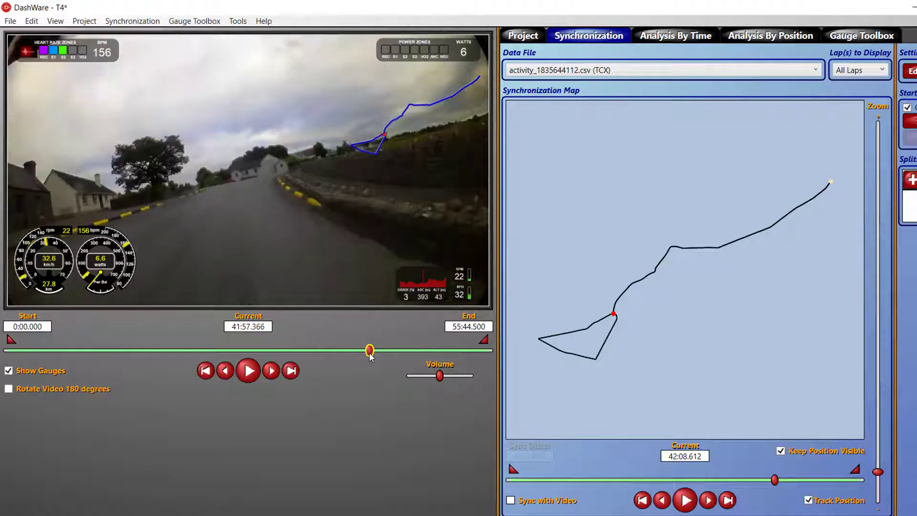
pyautogui.moveTo(370, 355); pyautogui.dragTo(373, 356)
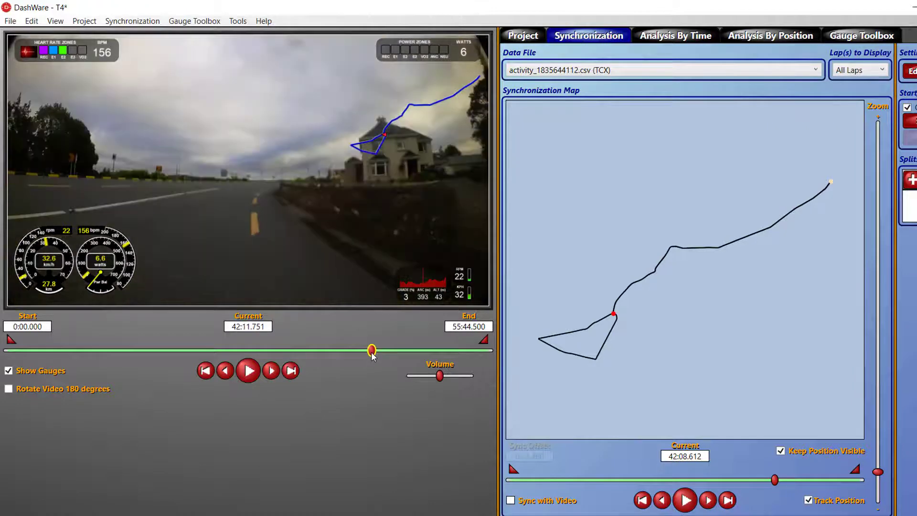
pyautogui.moveTo(372, 355); pyautogui.dragTo(371, 354)
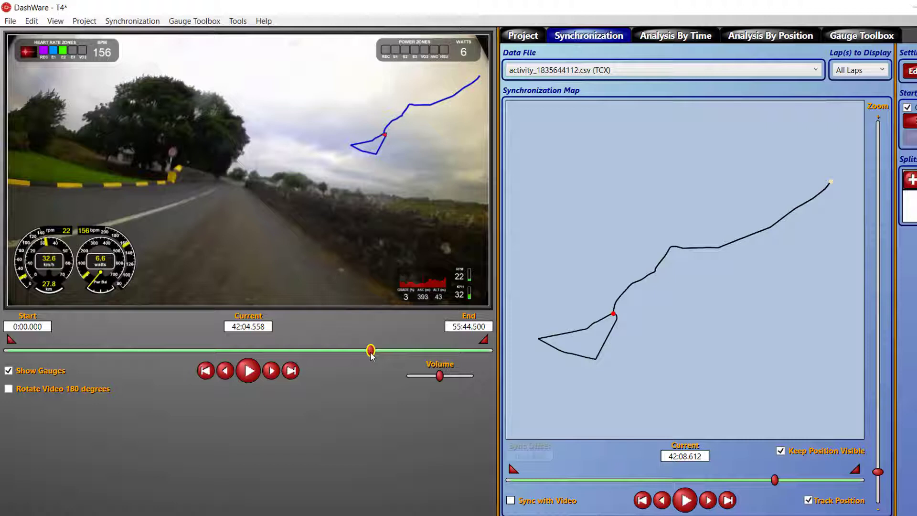
pyautogui.moveTo(371, 353); pyautogui.dragTo(372, 353)
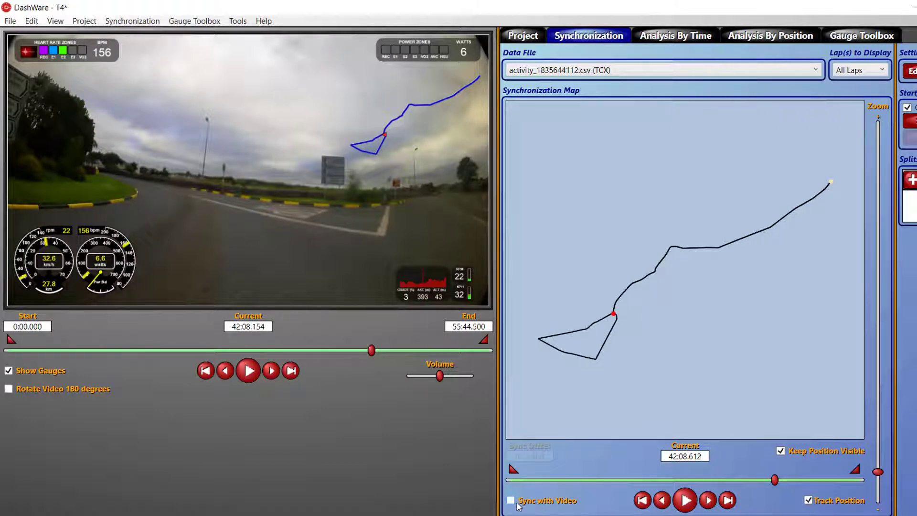
# Step: Relink data to video at the 0:00.458 offset, play it with the map zoomed in and volume lowered
pyautogui.click(511, 500)
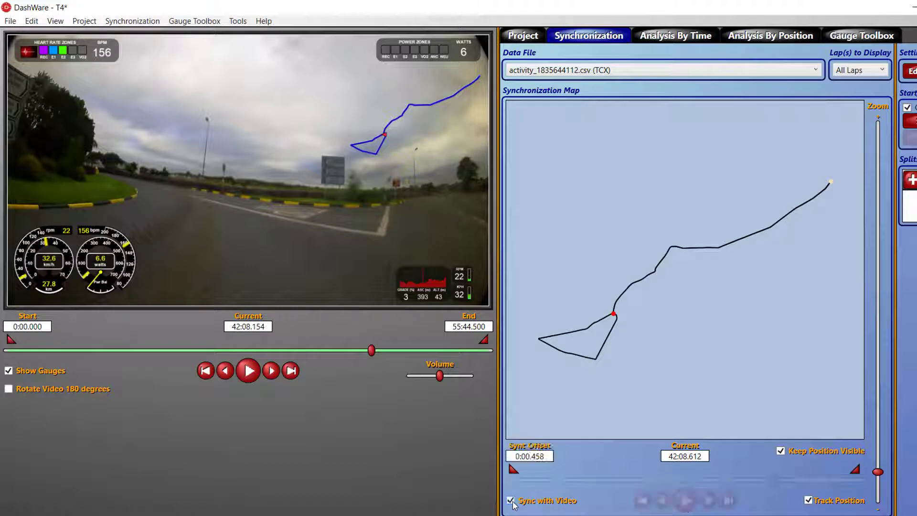
pyautogui.click(248, 370)
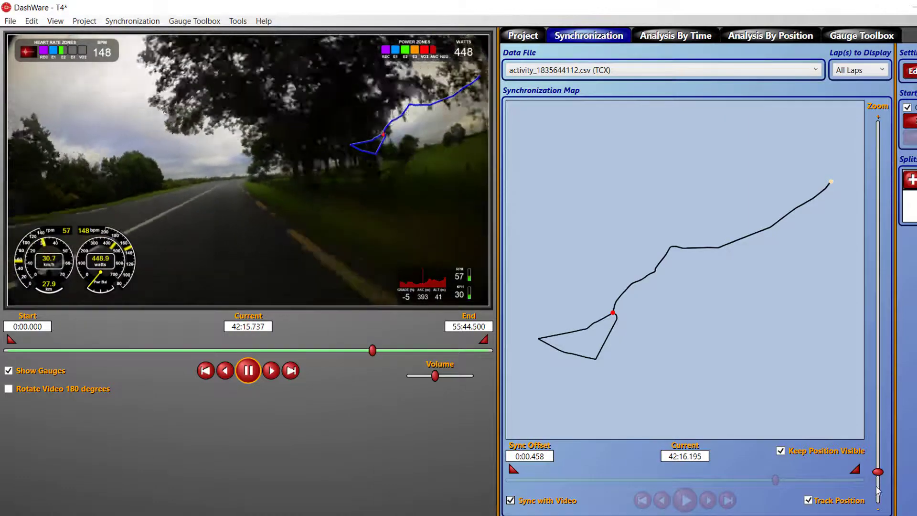
pyautogui.moveTo(877, 471); pyautogui.dragTo(877, 200)
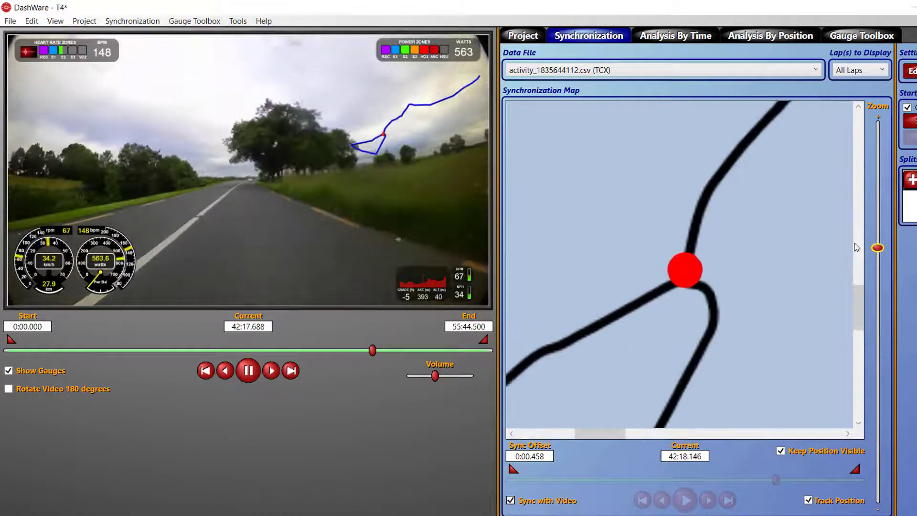
pyautogui.moveTo(434, 375); pyautogui.dragTo(411, 376)
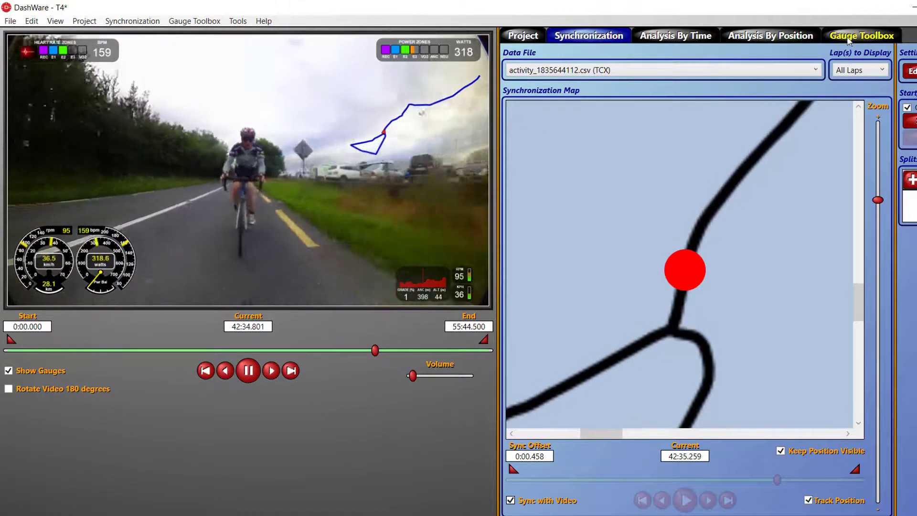
# Step: Filter the gauge toolbox to cycling gauges and place the heart rate zones gauge on the video
pyautogui.click(858, 37)
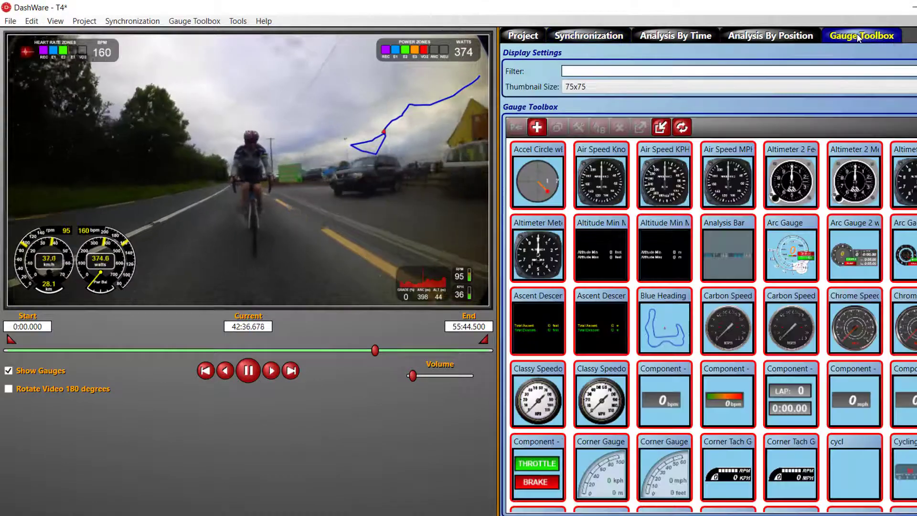
pyautogui.click(663, 72)
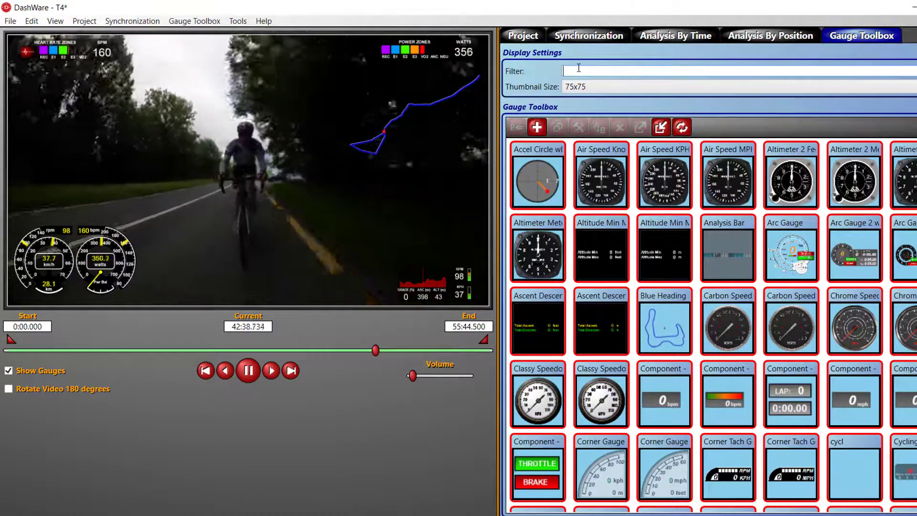
pyautogui.write('cycle')
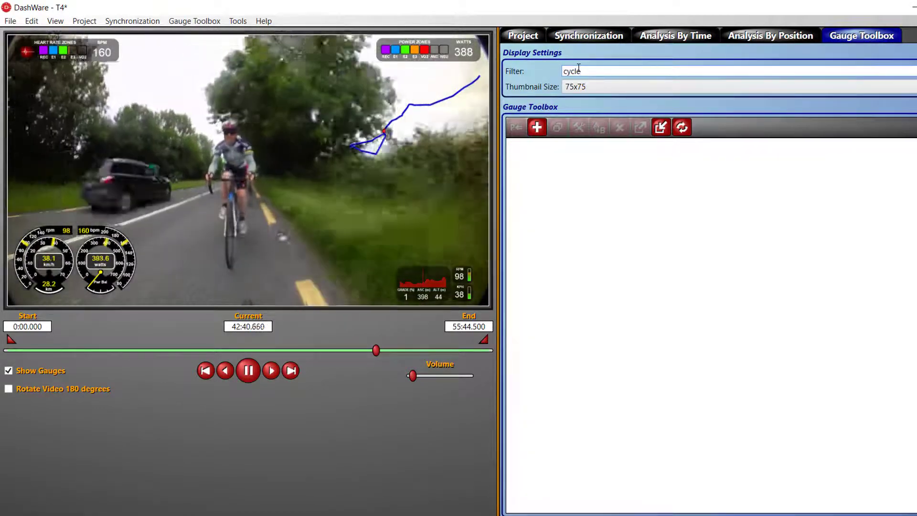
pyautogui.press('BackSpace')
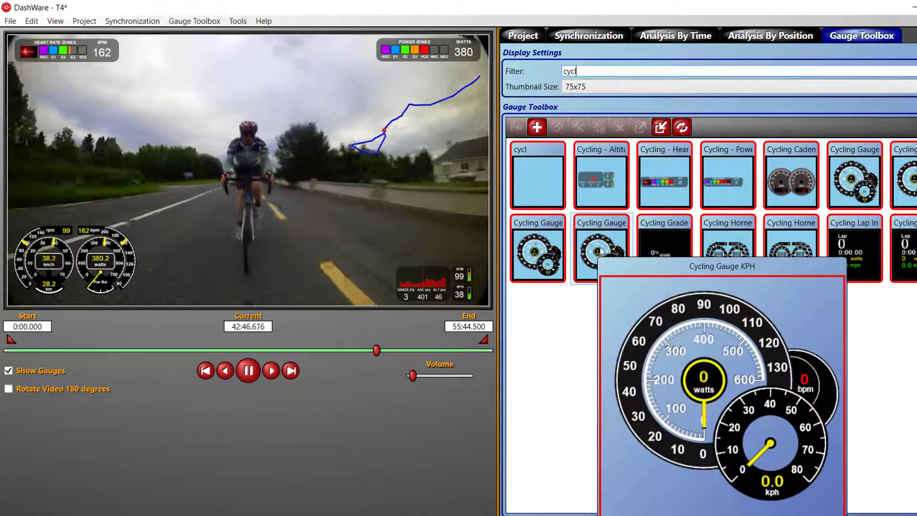
pyautogui.click(664, 176)
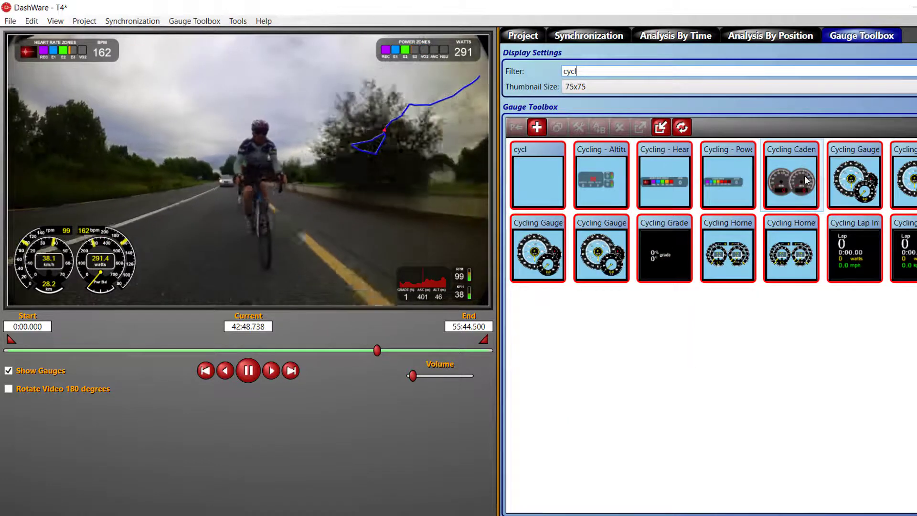
pyautogui.moveTo(664, 175)
pyautogui.mouseDown()
pyautogui.moveTo(67, 86)
pyautogui.moveTo(261, 172)
pyautogui.mouseUp()
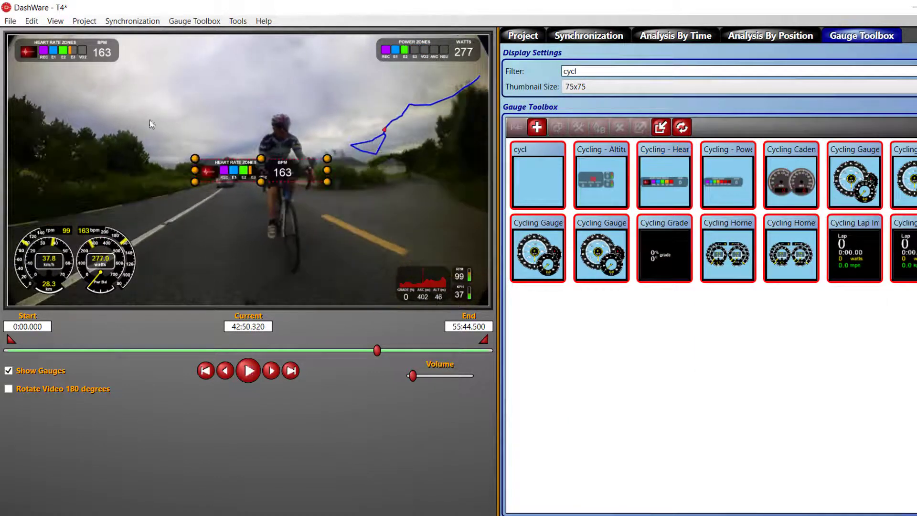
# Step: Add the cycling cadence RPM/MPH gauge and a dual-dial gauge, moving the latter to top centre enlarged
pyautogui.click(791, 180)
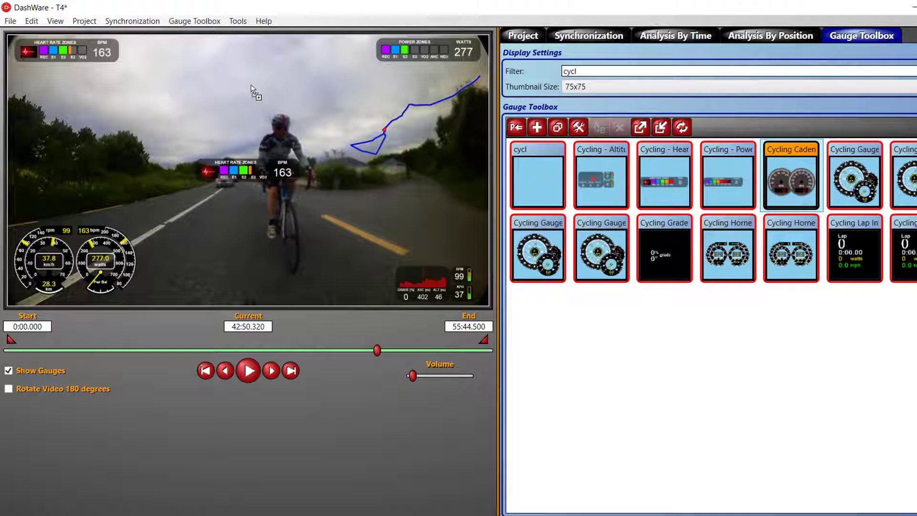
pyautogui.moveTo(791, 179)
pyautogui.mouseDown()
pyautogui.moveTo(268, 166)
pyautogui.moveTo(107, 149)
pyautogui.mouseUp()
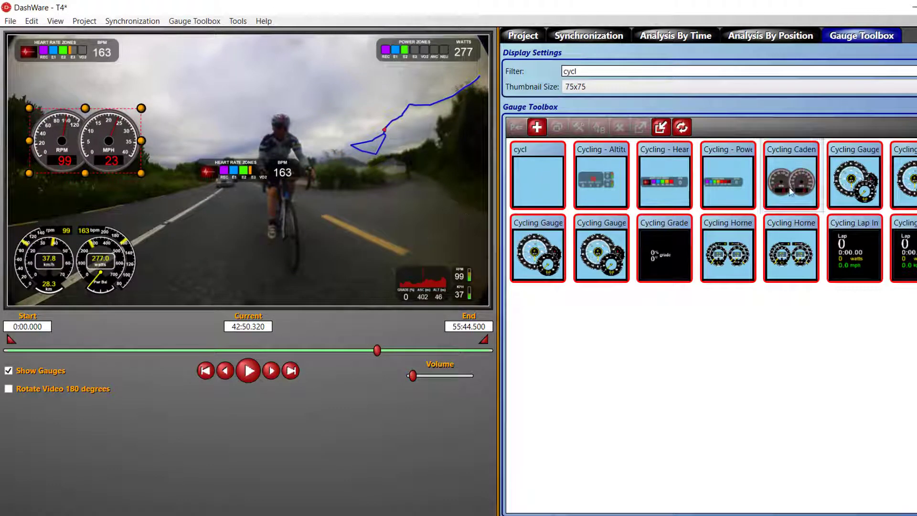
pyautogui.click(791, 254)
pyautogui.moveTo(791, 255)
pyautogui.mouseDown()
pyautogui.moveTo(247, 167)
pyautogui.moveTo(274, 113)
pyautogui.mouseUp()
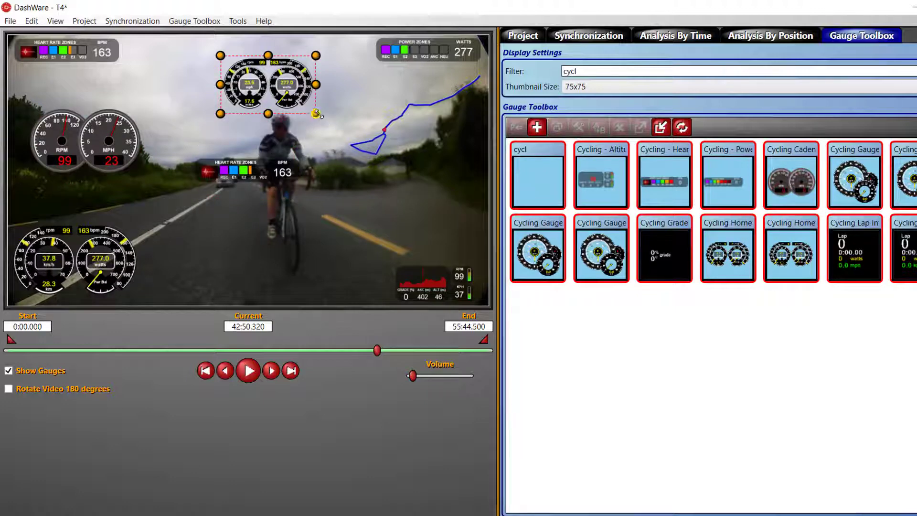
pyautogui.moveTo(332, 176); pyautogui.dragTo(438, 189)
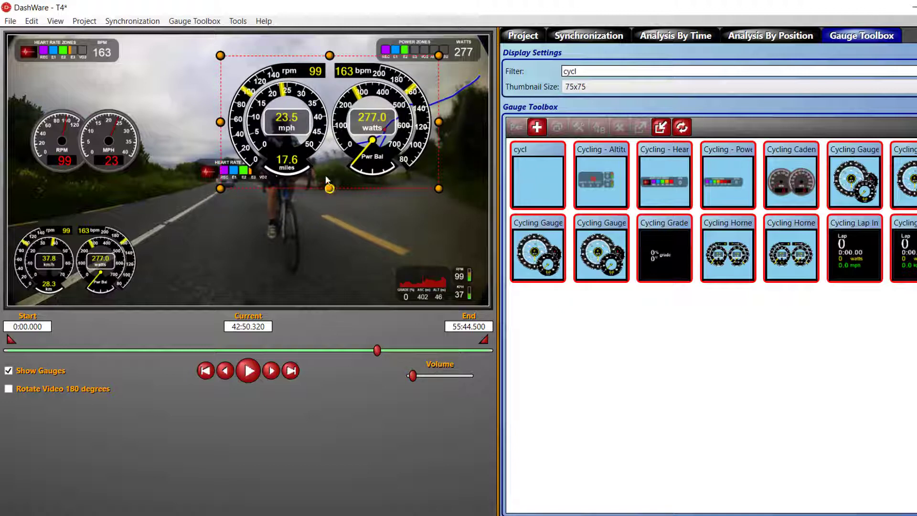
# Step: Delete the large mph/watts gauge and the top-left RPM/MPH gauge
pyautogui.press('Delete')
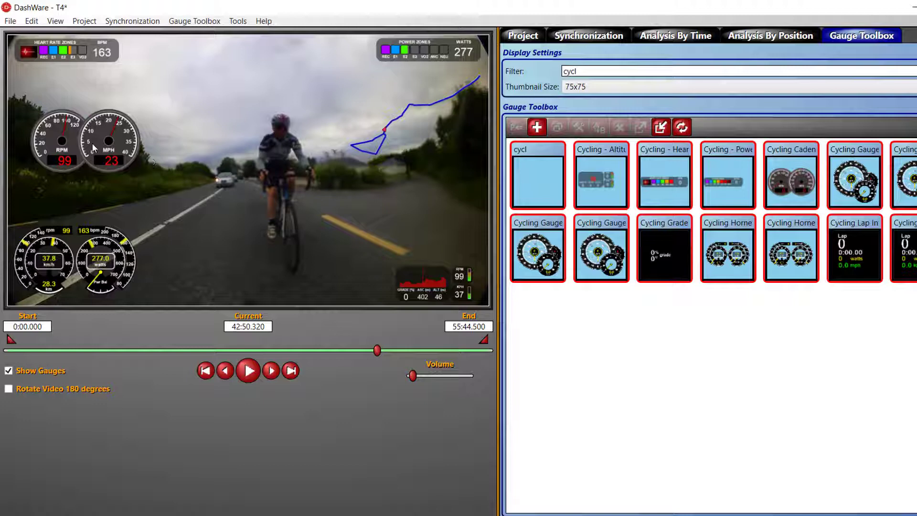
pyautogui.press('Delete')
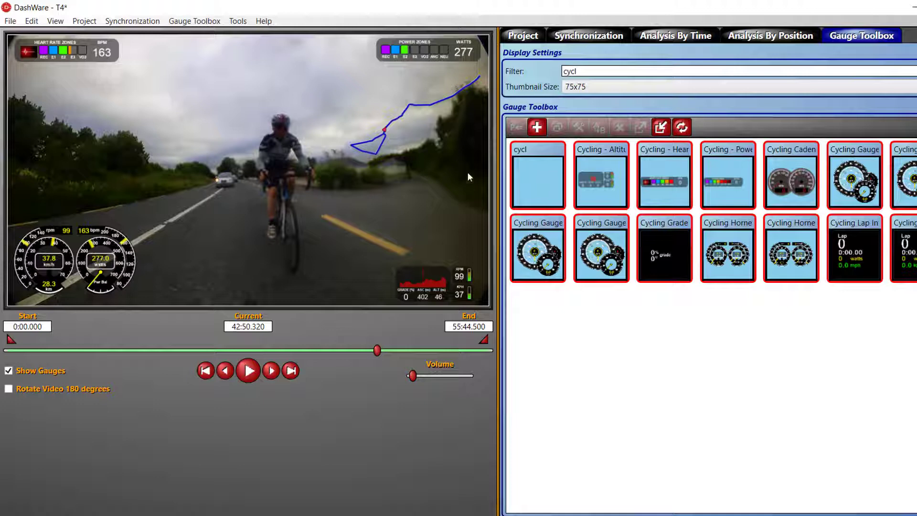
# Step: Show the synchronization map, browse the project menus and back out without running a command
pyautogui.click(588, 35)
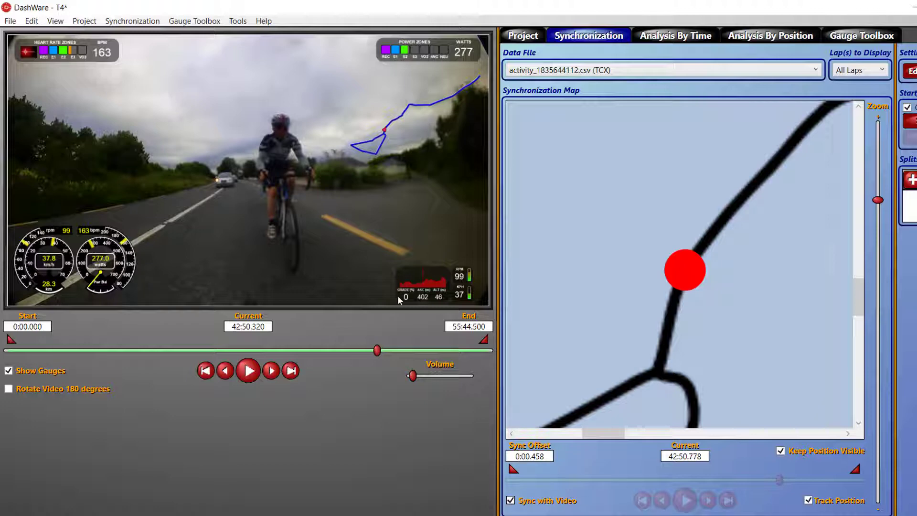
pyautogui.click(239, 22)
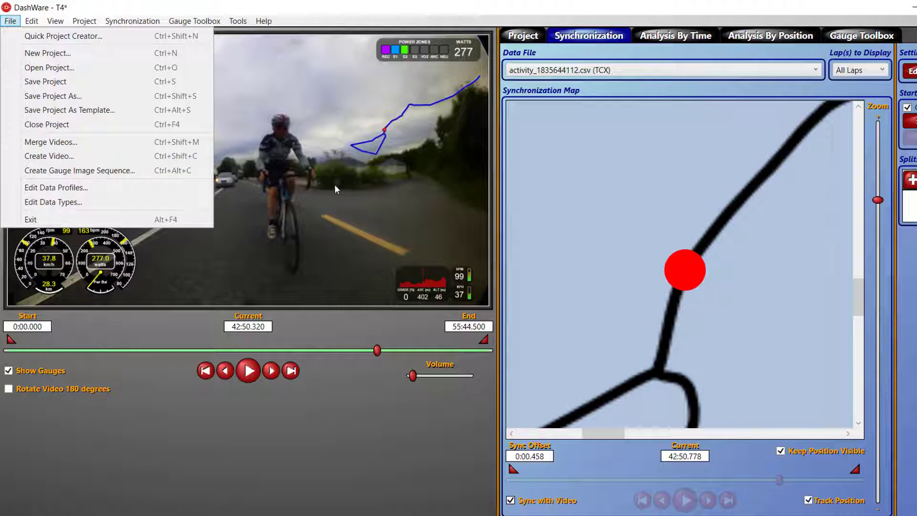
pyautogui.click(381, 164)
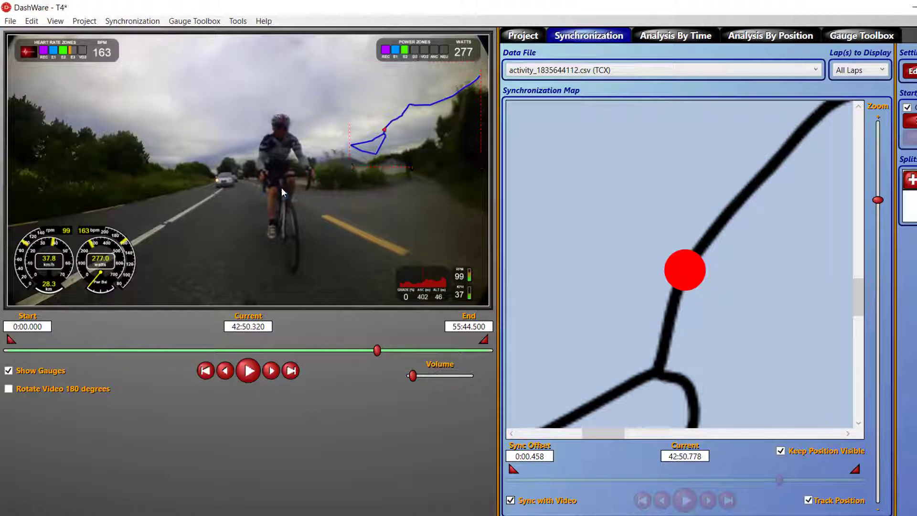
# Step: Launch VIRB Edit from system search and open the WLL ride project from the Gallery
pyautogui.press('super')
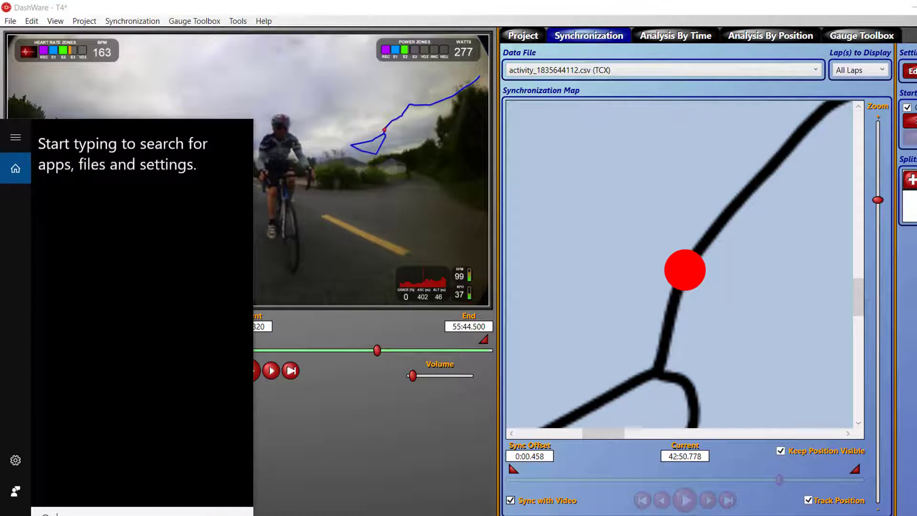
pyautogui.write('vir')
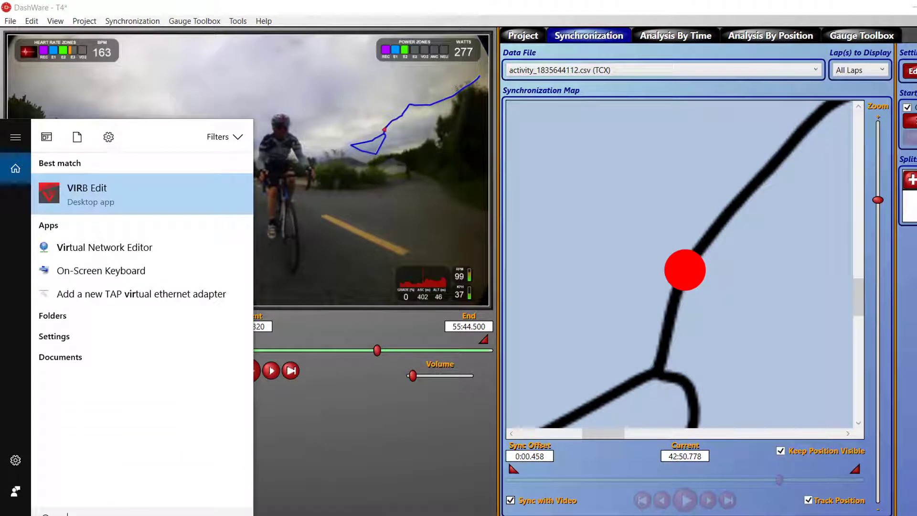
pyautogui.click(115, 189)
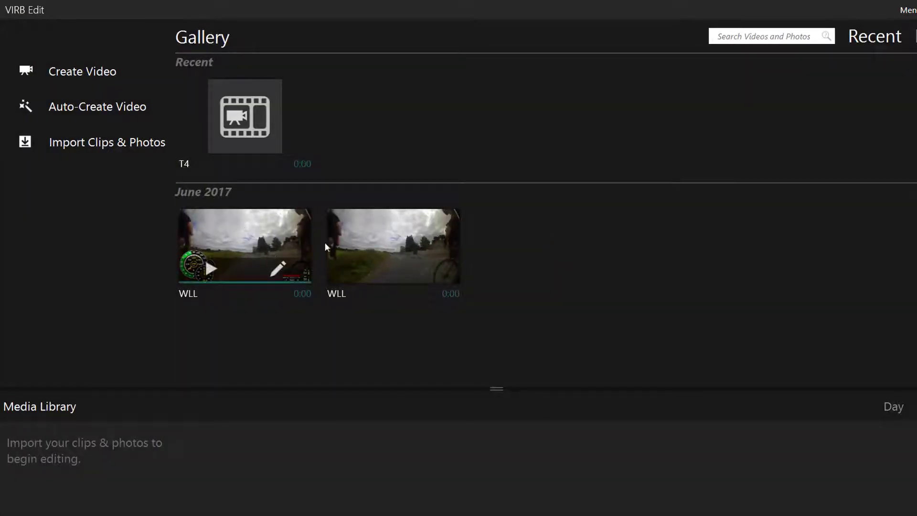
pyautogui.click(256, 235)
pyautogui.doubleClick(255, 236)
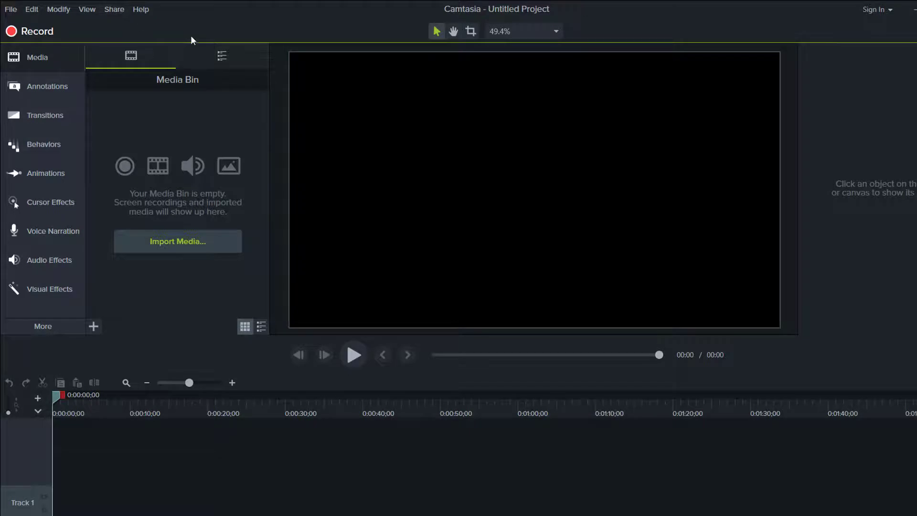
# Step: Import the T4V.mp4 ride video from the nested T4V folder into the media bin
pyautogui.click(180, 244)
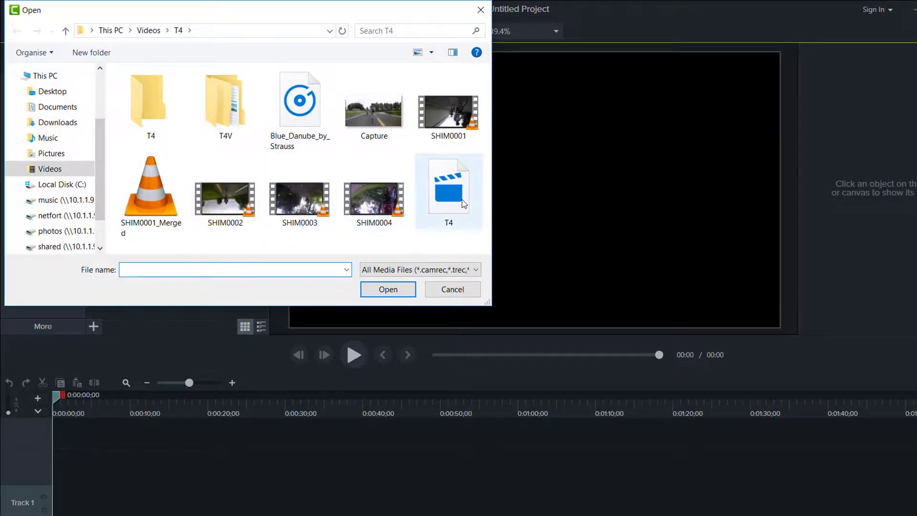
pyautogui.doubleClick(211, 92)
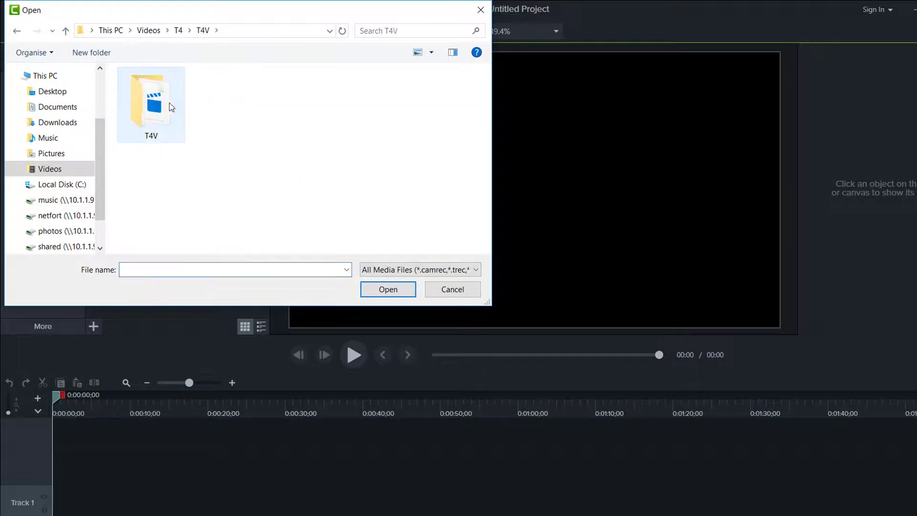
pyautogui.doubleClick(150, 97)
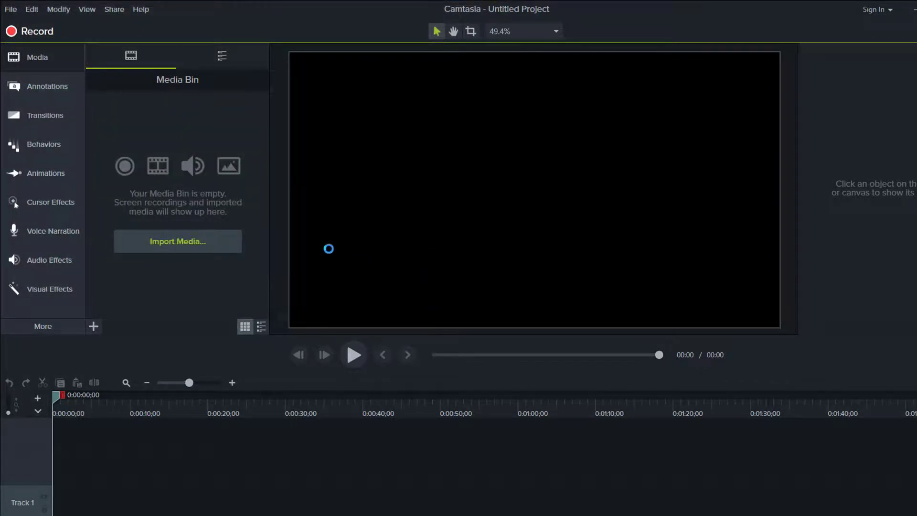
# Step: Import the Blue_Danube_by_Strauss music file from the T4 folder
pyautogui.click(93, 325)
pyautogui.click(117, 285)
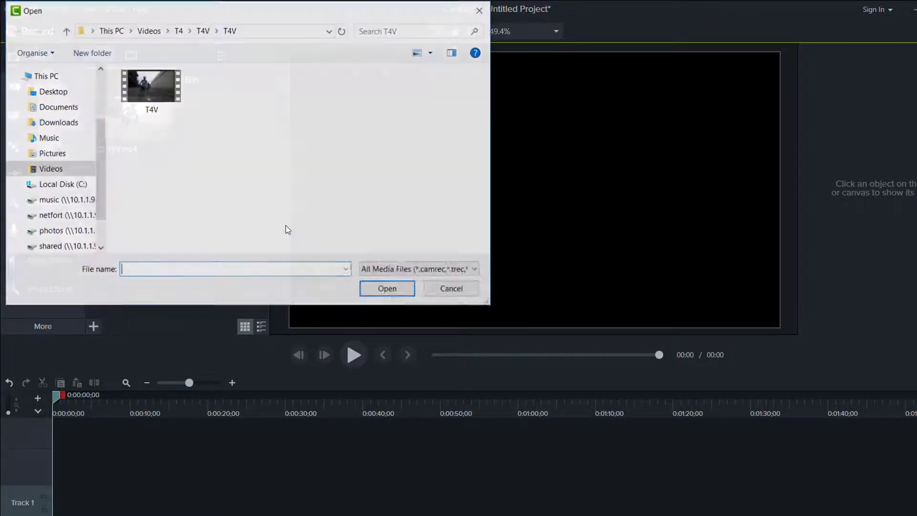
pyautogui.click(178, 30)
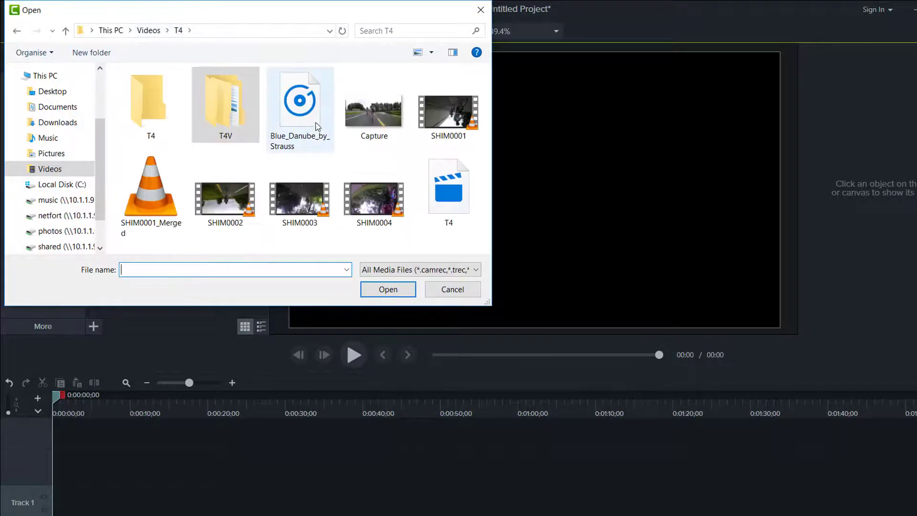
pyautogui.click(300, 114)
pyautogui.doubleClick(301, 122)
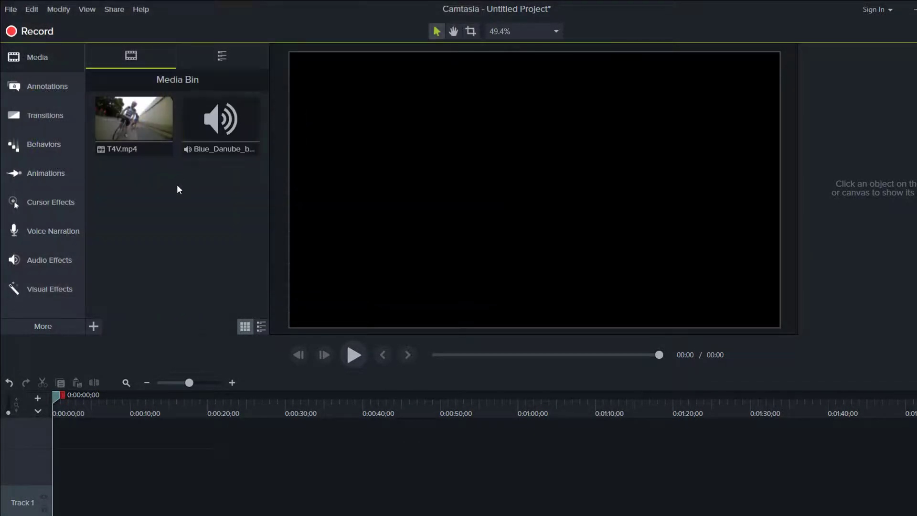
# Step: Start another media import, select the T4 project file, then dismiss the picker without importing
pyautogui.rightClick(166, 227)
pyautogui.click(207, 241)
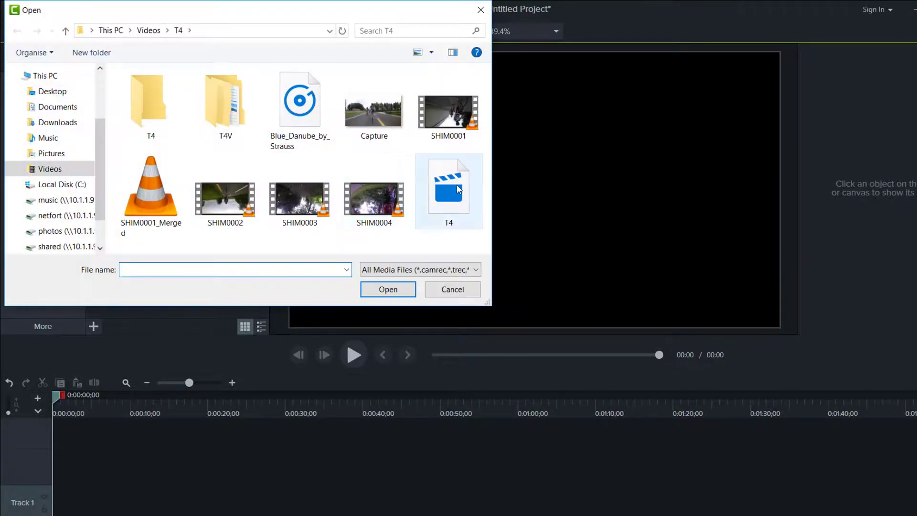
pyautogui.click(459, 190)
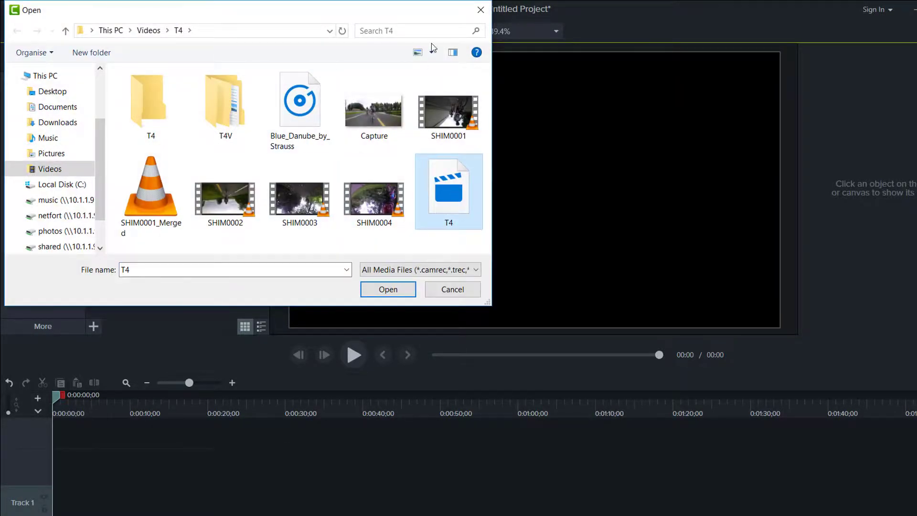
pyautogui.click(480, 9)
# Step: Place T4V.mp4 on the timeline with the Blue Danube music on Track 1 at 0:00
pyautogui.moveTo(133, 122)
pyautogui.mouseDown()
pyautogui.moveTo(109, 494)
pyautogui.moveTo(10, 452)
pyautogui.mouseUp()
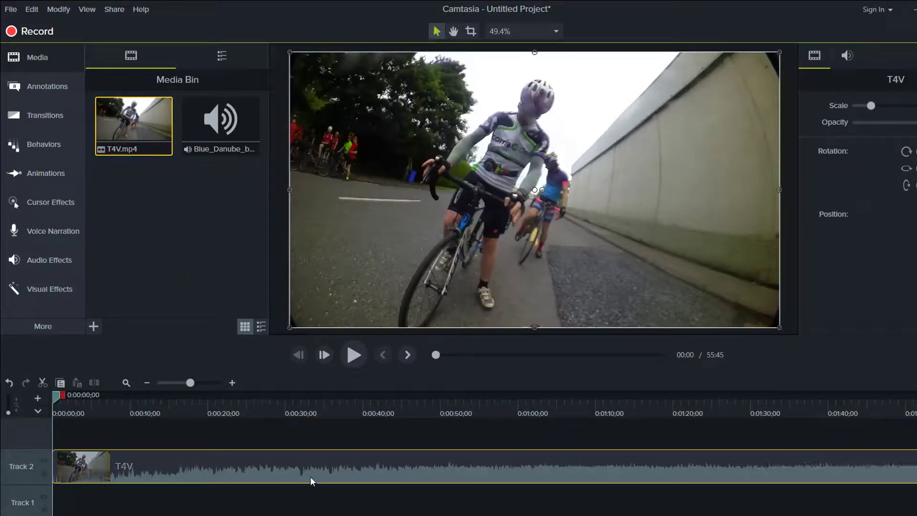
pyautogui.doubleClick(220, 126)
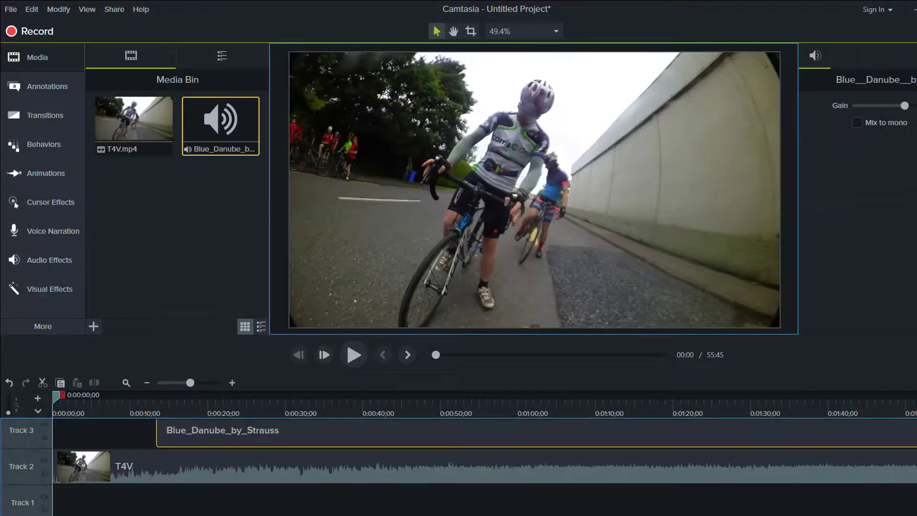
pyautogui.moveTo(223, 429); pyautogui.dragTo(48, 510)
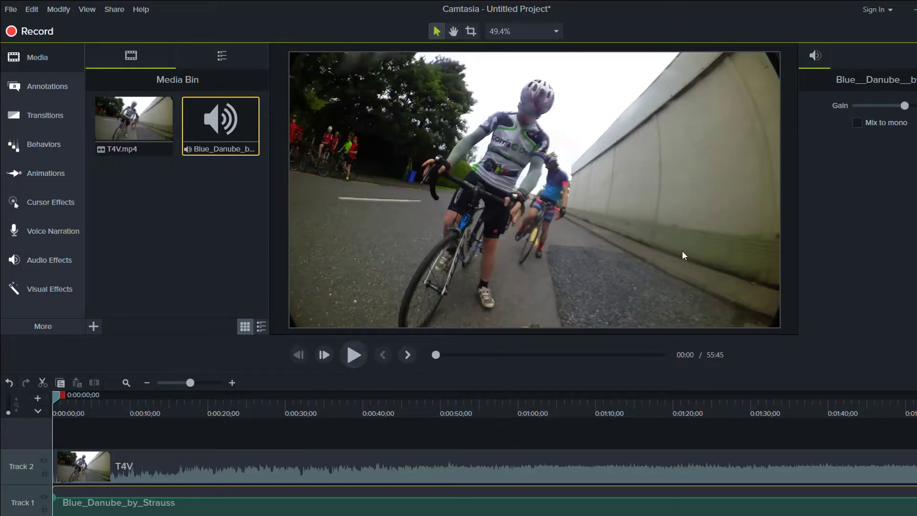
# Step: Close Camtasia without saving, returning to the DashWare project
pyautogui.click(911, 7)
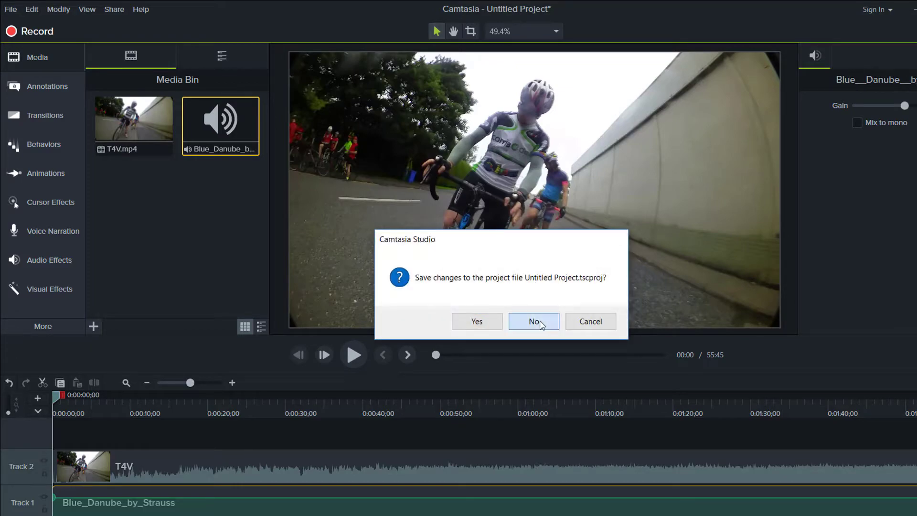
pyautogui.click(532, 320)
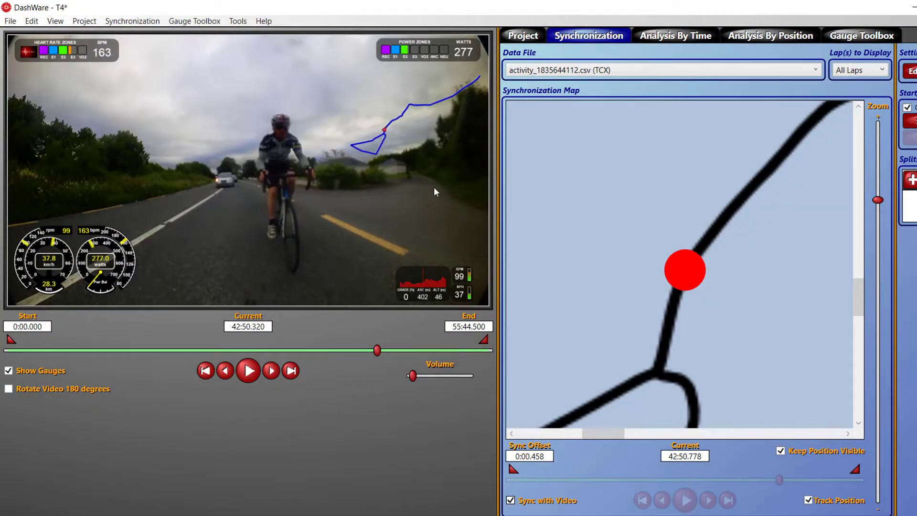